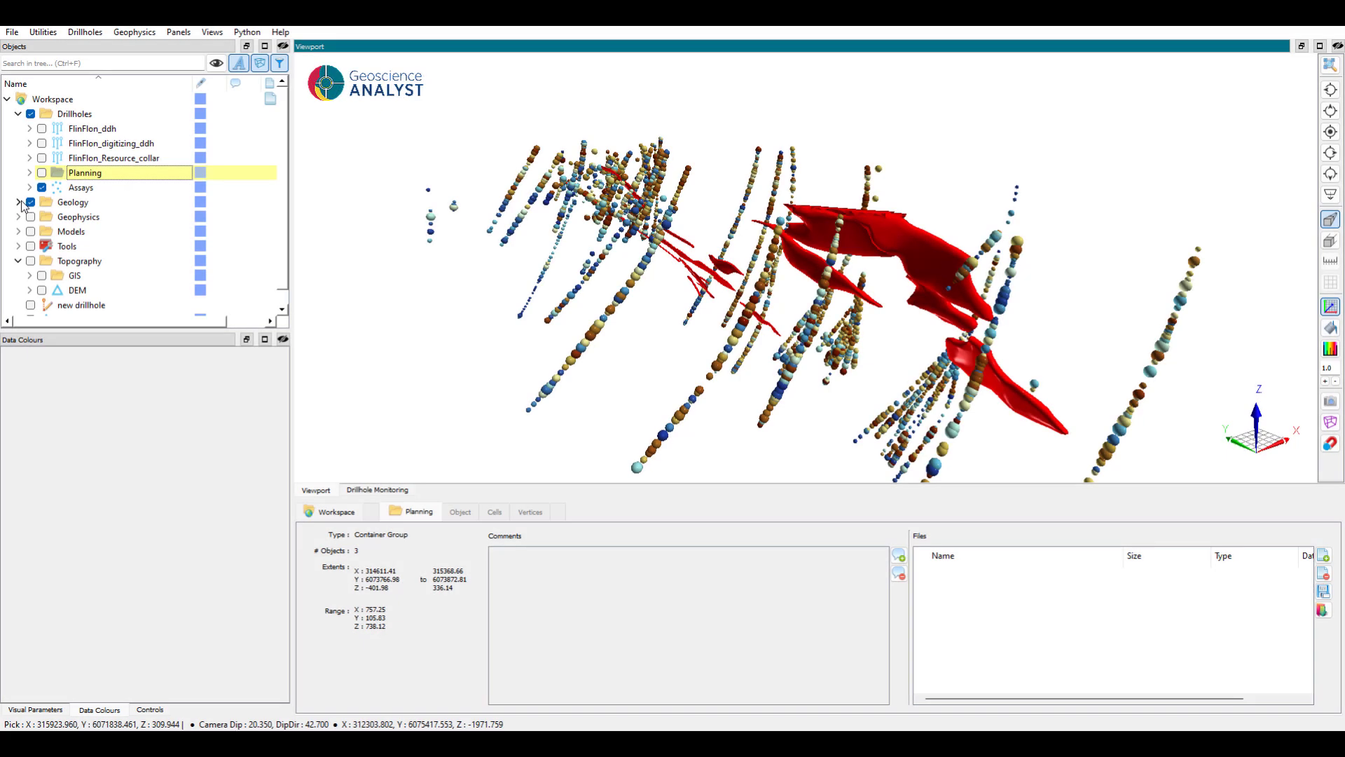
Expand the Assays object in the Objects tree to reveal its data properties.
click(30, 188)
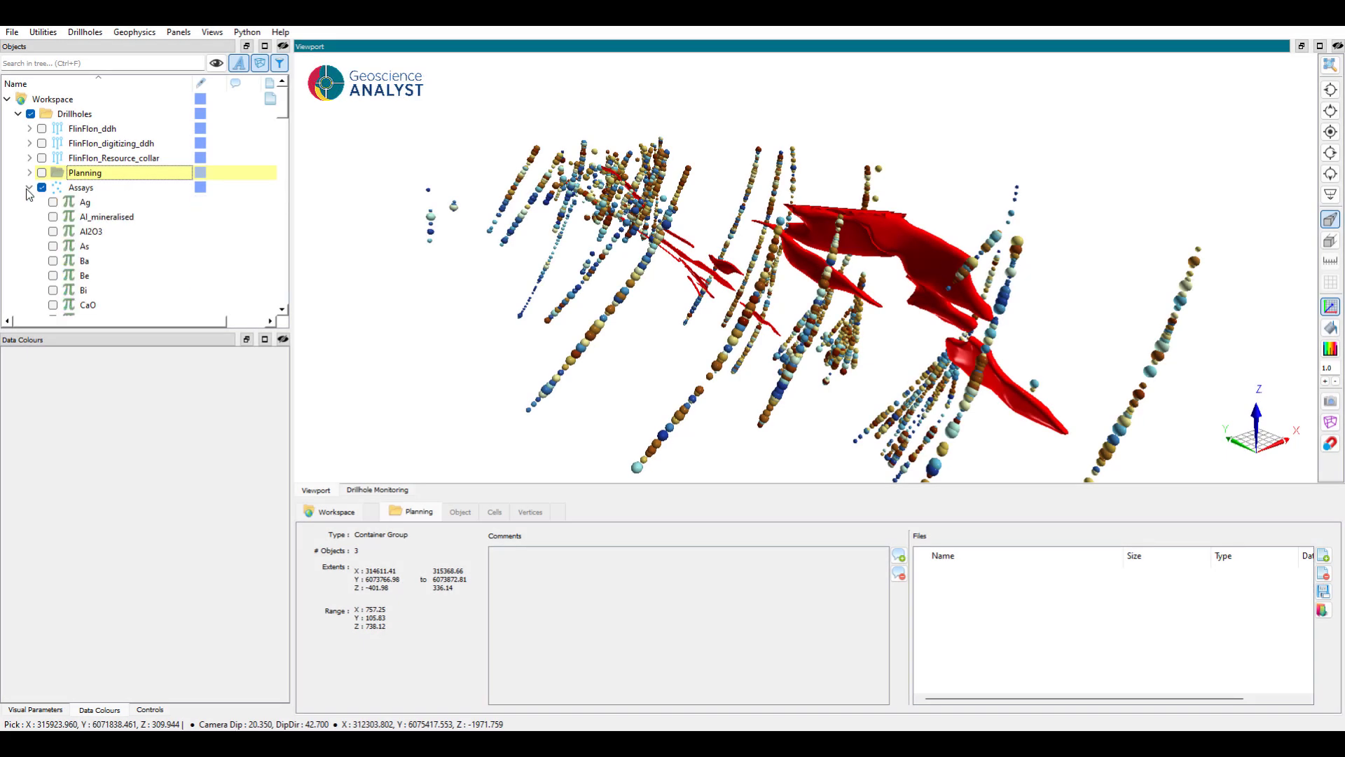
scroll(90, 245, down, 2)
scroll(90, 246, down, 2)
Show Cu on the drillholes, raise its minimum filter to about 238.8, and orbit the view.
click(72, 249)
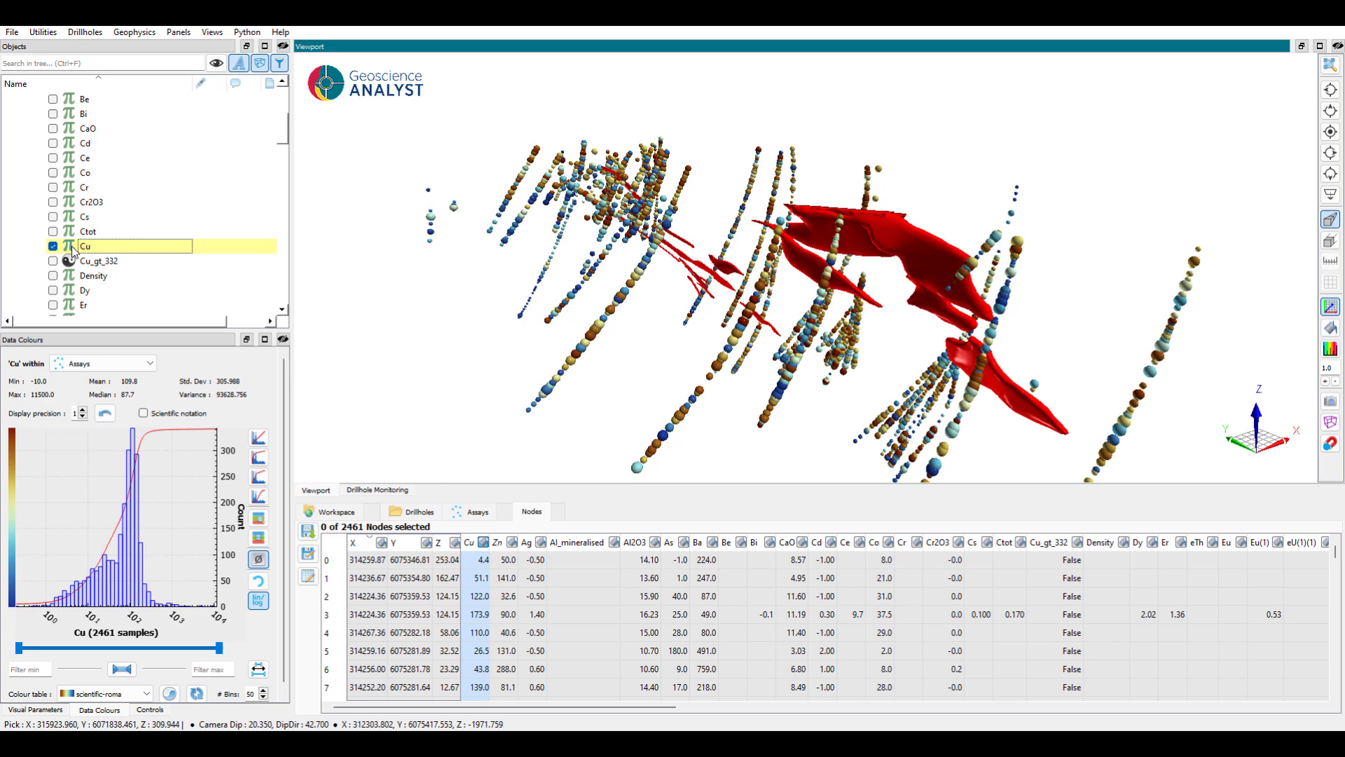
drag(19, 648, 142, 648)
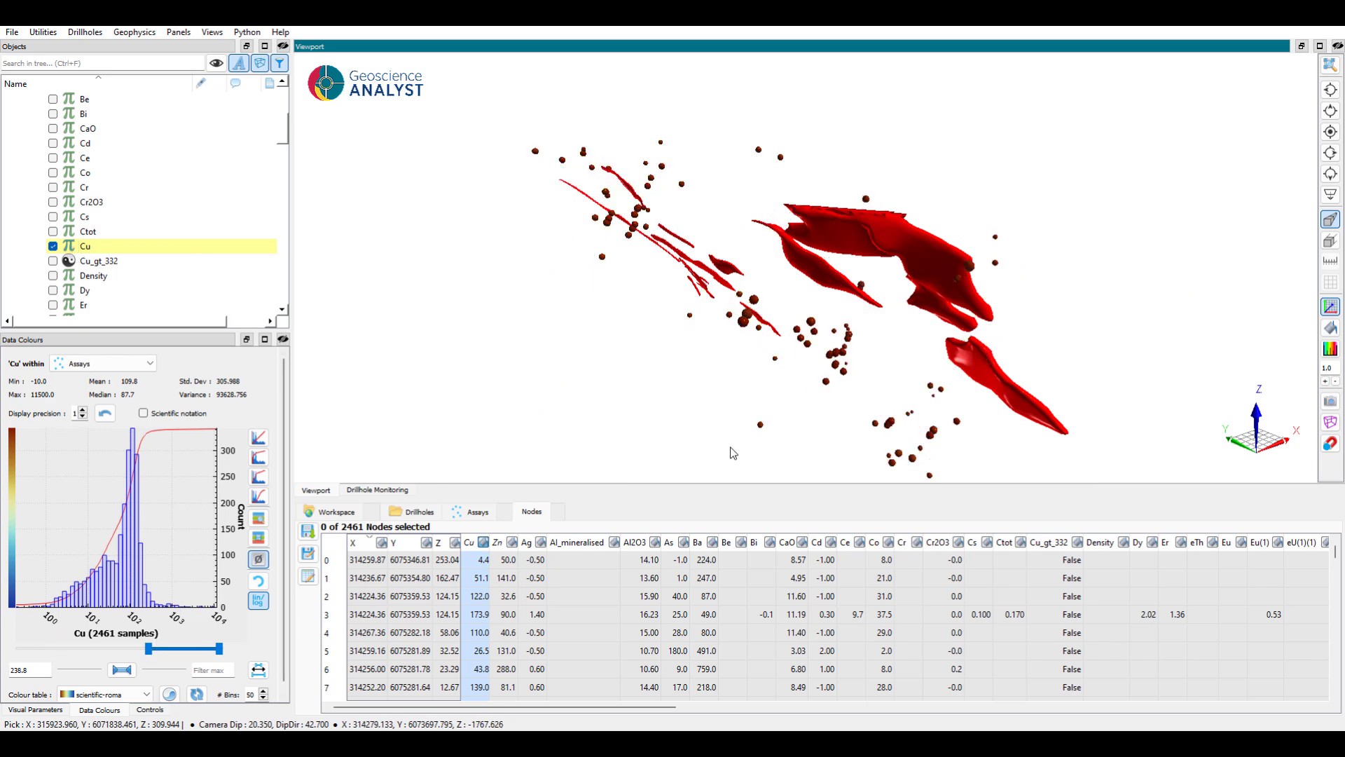
mouse_move(729, 450)
mouse_down()
mouse_move(841, 407)
mouse_move(765, 335)
mouse_up()
Apply the Cu_gt_332 mask to Cu, creating the 'Cu Cu_gt_332' property.
right_click(117, 253)
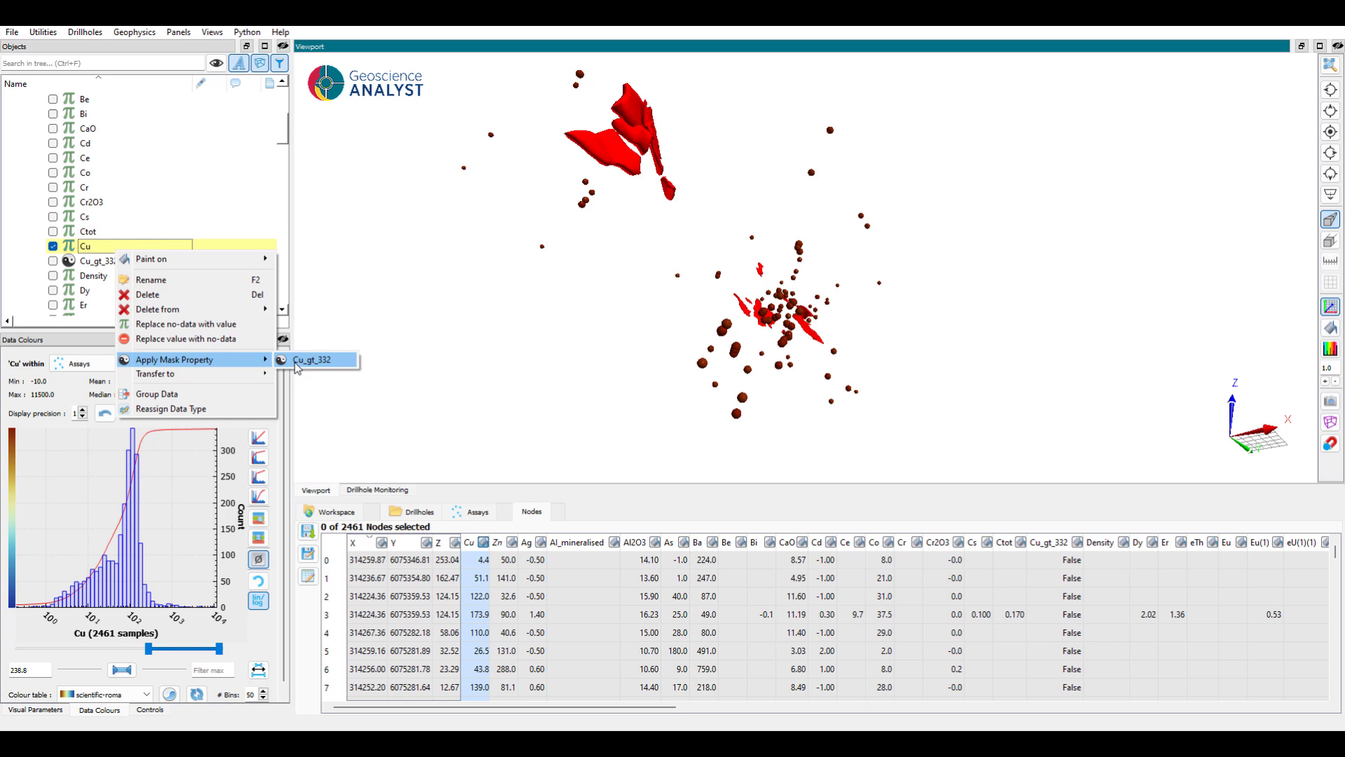
click(298, 367)
click(648, 394)
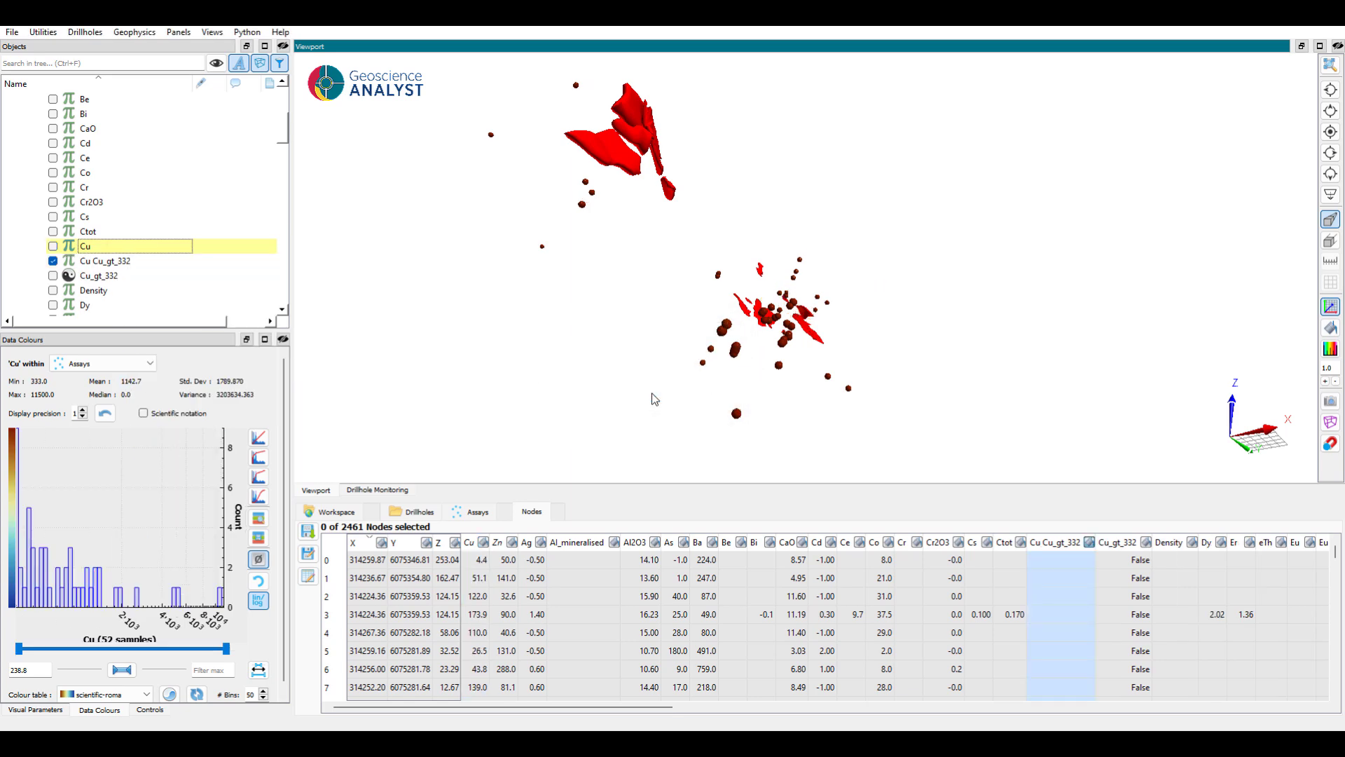
Inspect Cu_gt_332's classes (52 True, 2192 False), then hide it.
click(54, 276)
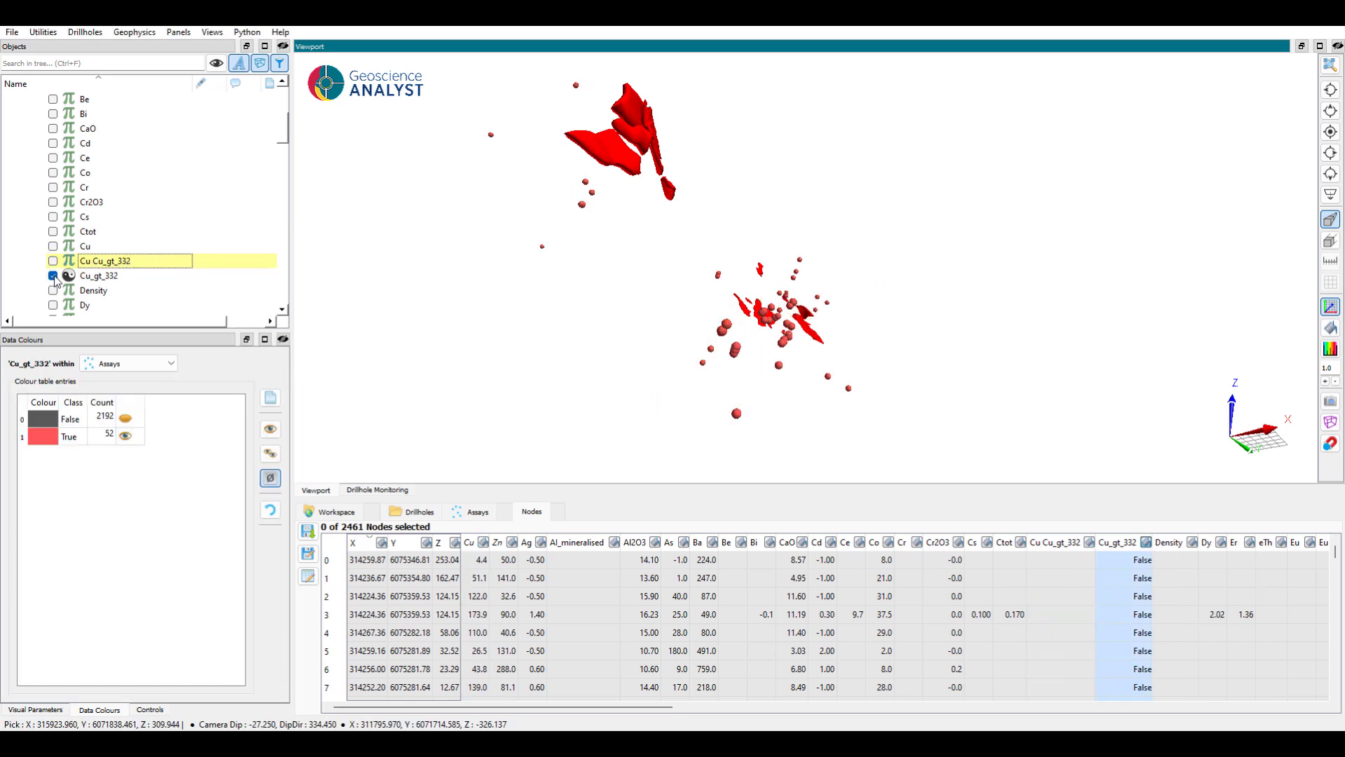
click(84, 277)
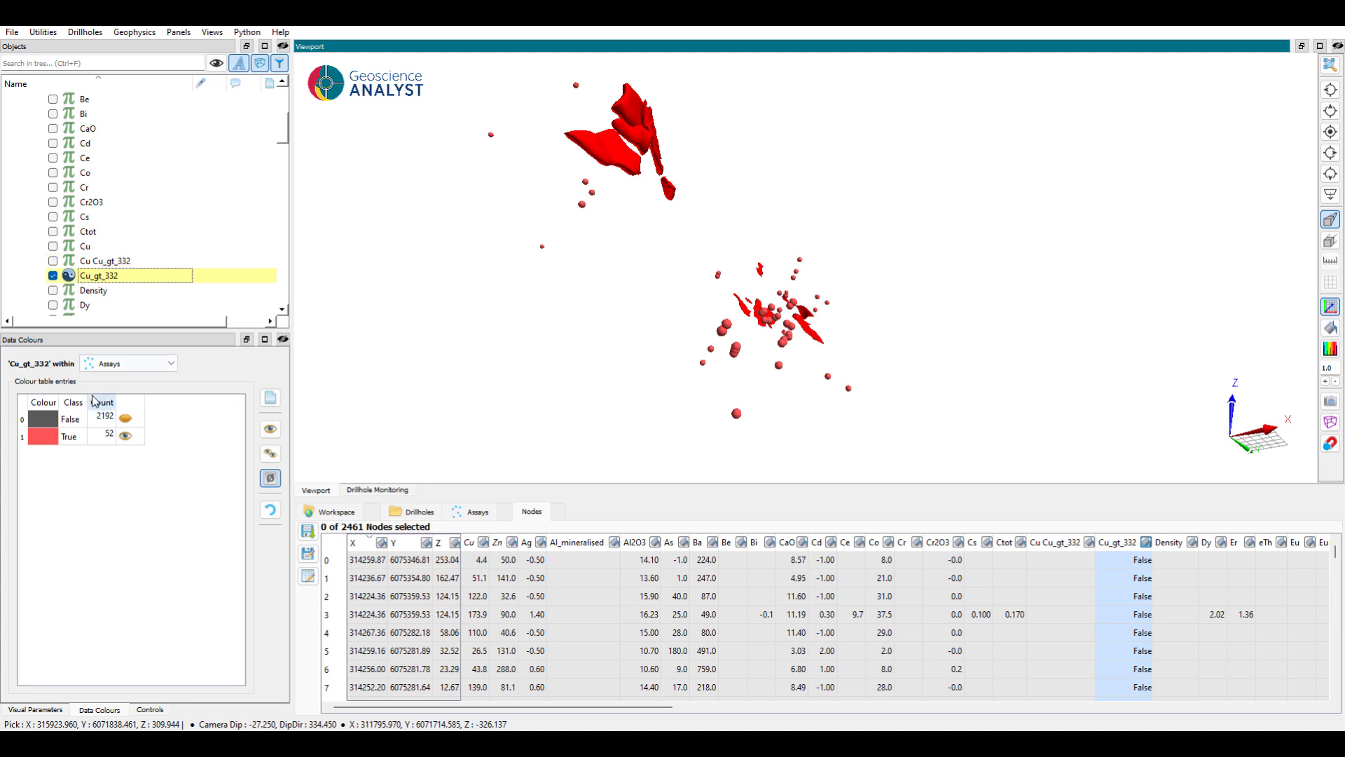
click(124, 420)
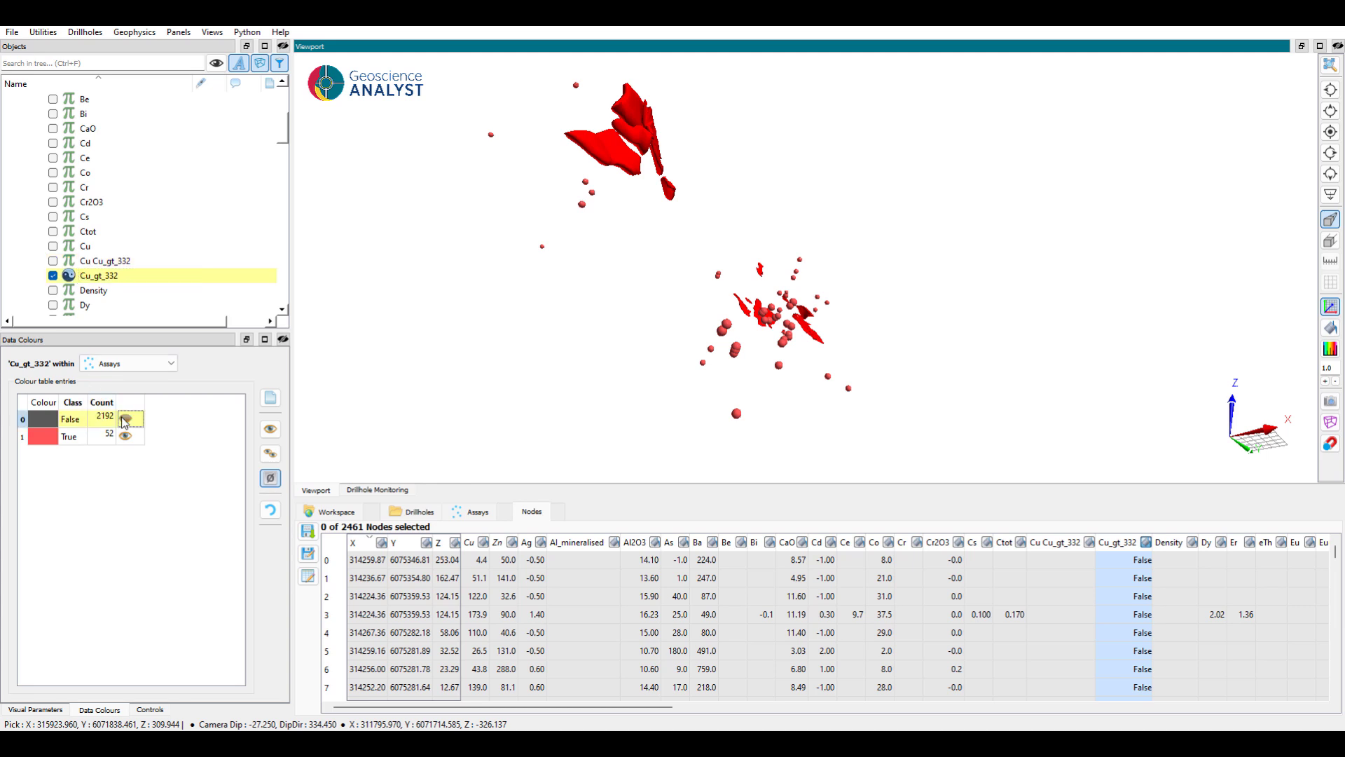
click(54, 276)
Display the masked 'Cu Cu_gt_332' property and open a 2D Cross Plot panel.
click(53, 260)
scroll(127, 211, down, 3)
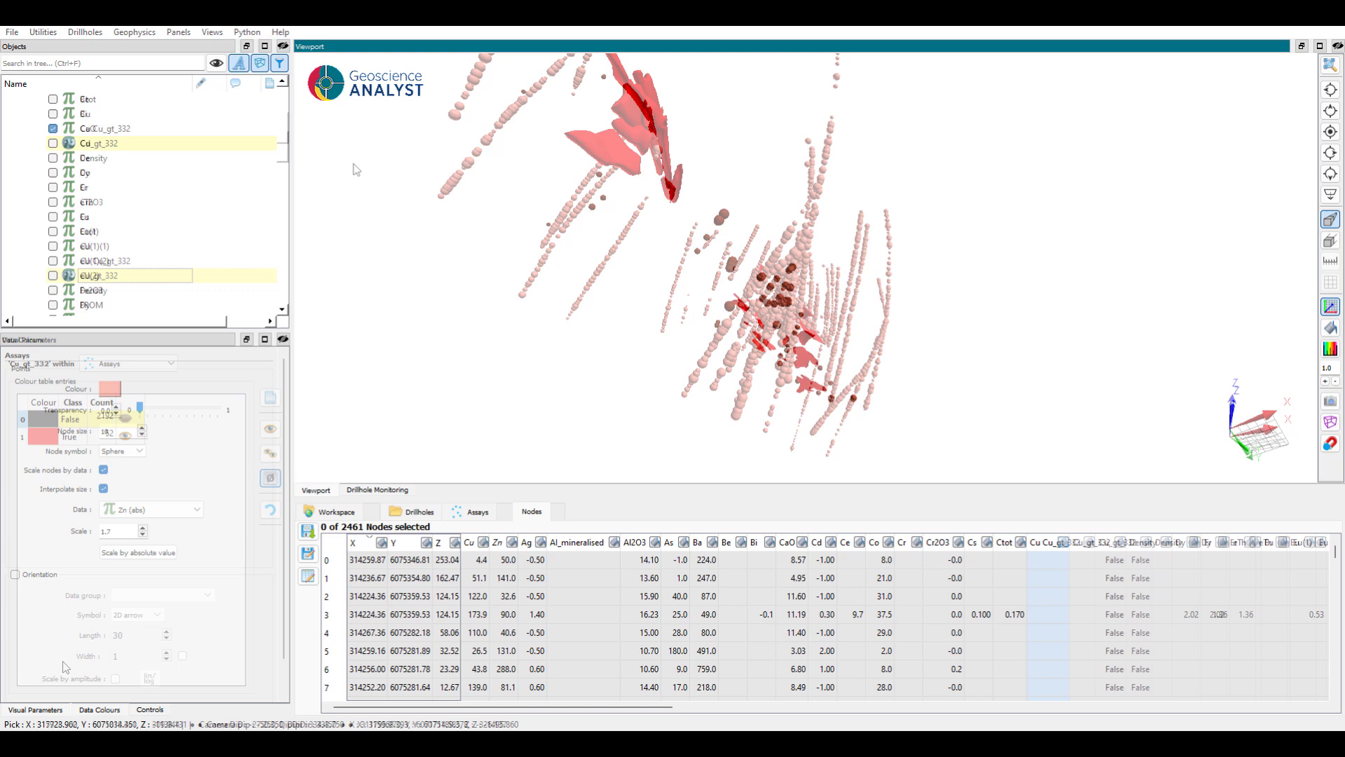
click(178, 32)
click(199, 47)
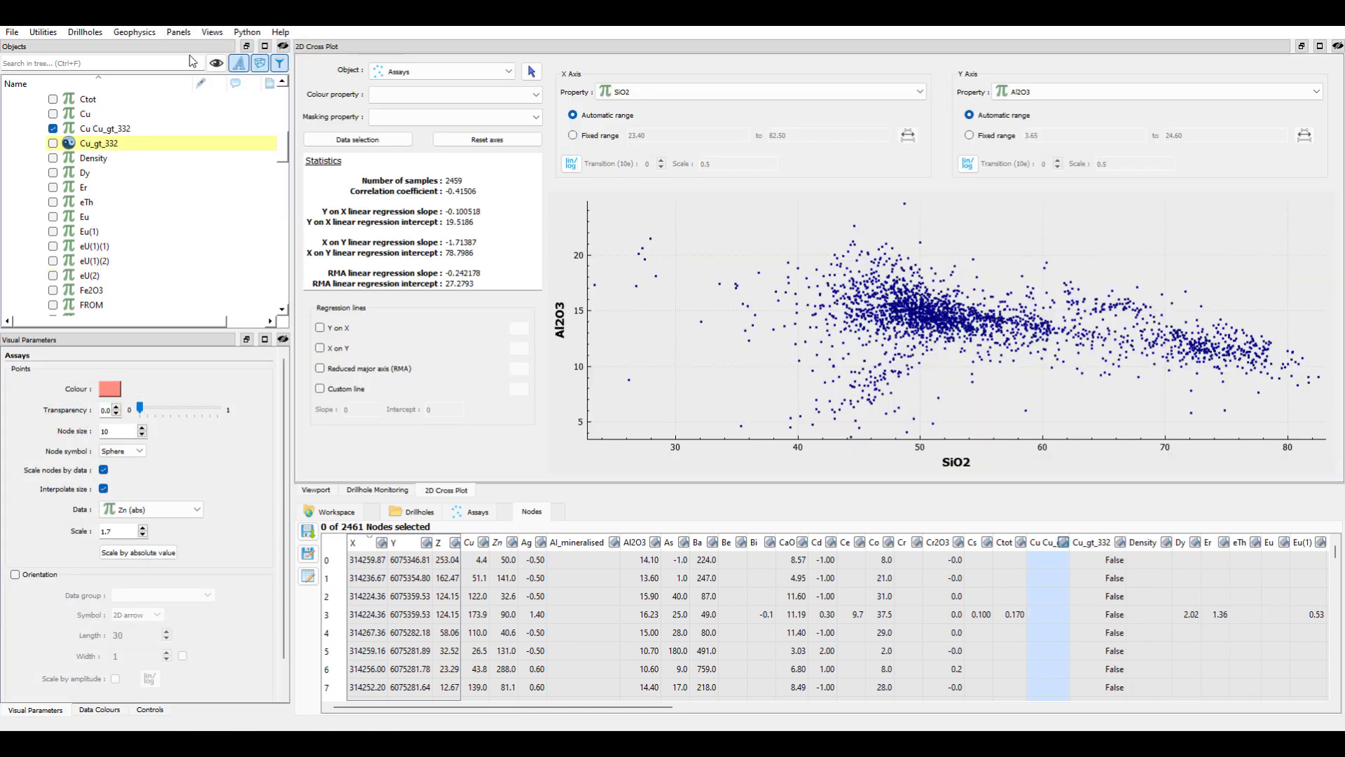
Colour the cross plot points by GEOLOGY_NAME and mask them to Cu_gt_332.
click(479, 95)
scroll(533, 152, down, 3)
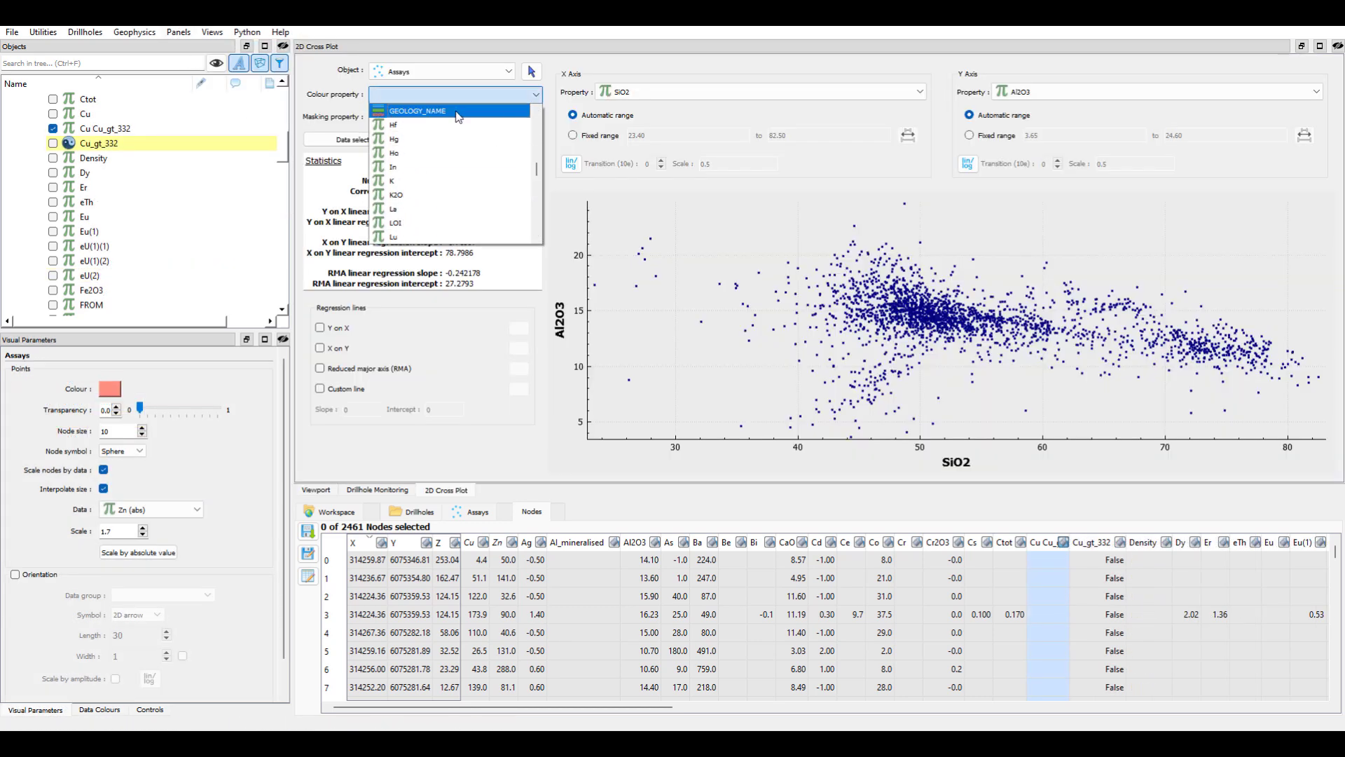
click(457, 112)
click(456, 117)
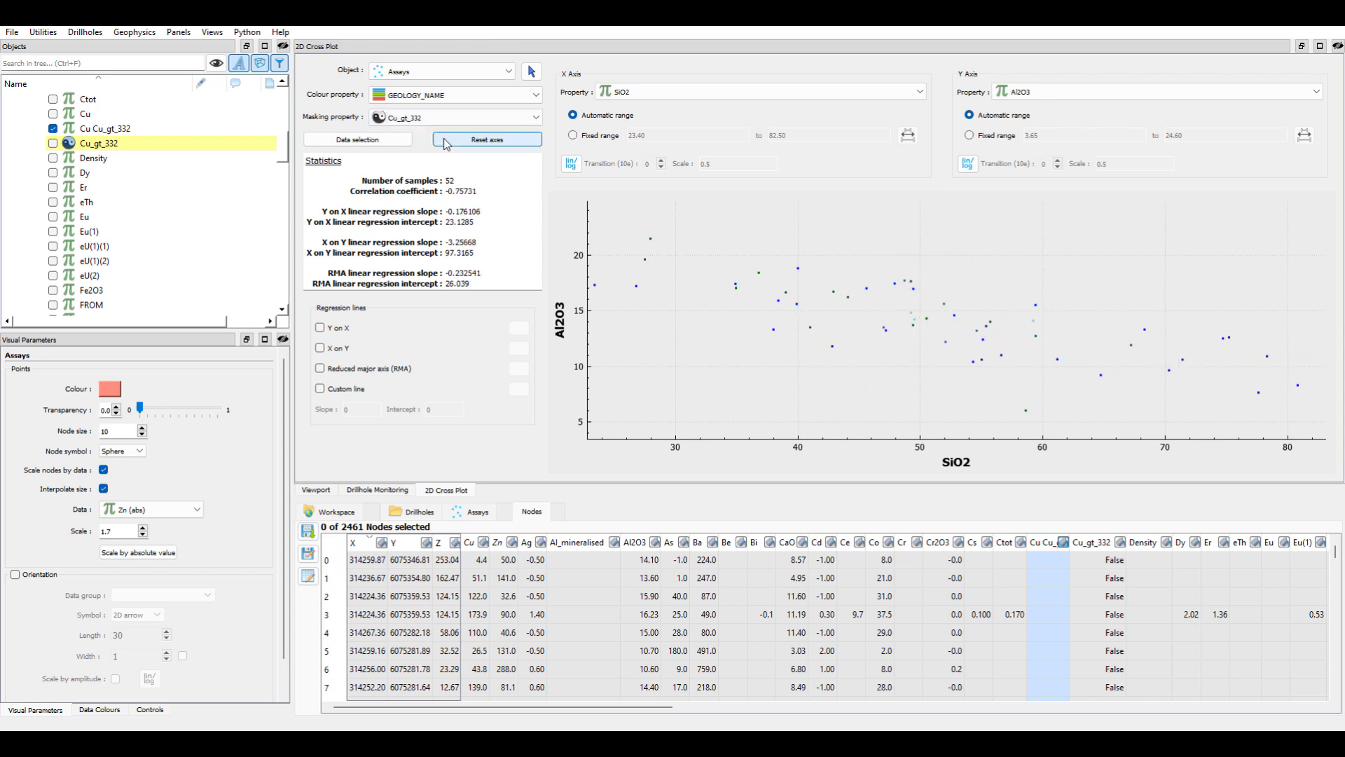
Add a purple Y-on-X regression line to the cross plot.
click(321, 328)
click(518, 328)
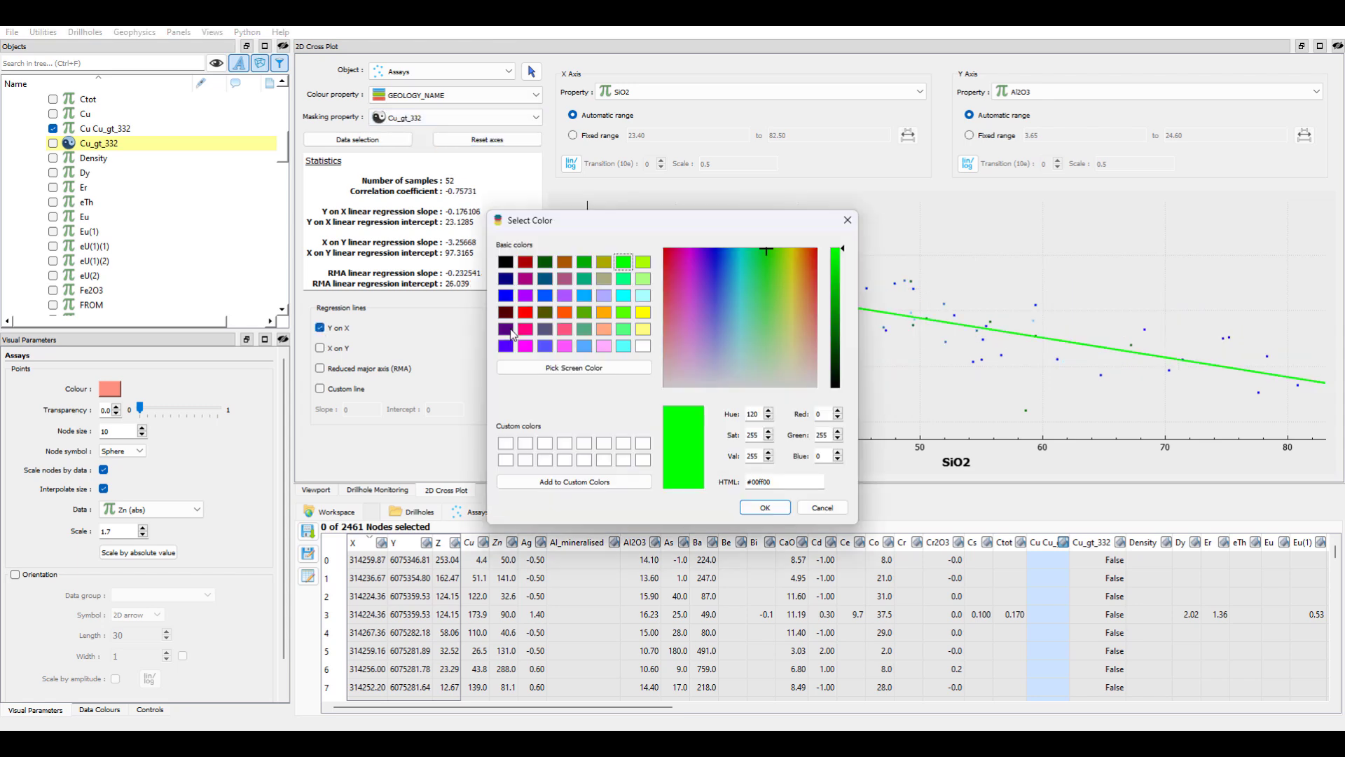
click(754, 263)
click(767, 505)
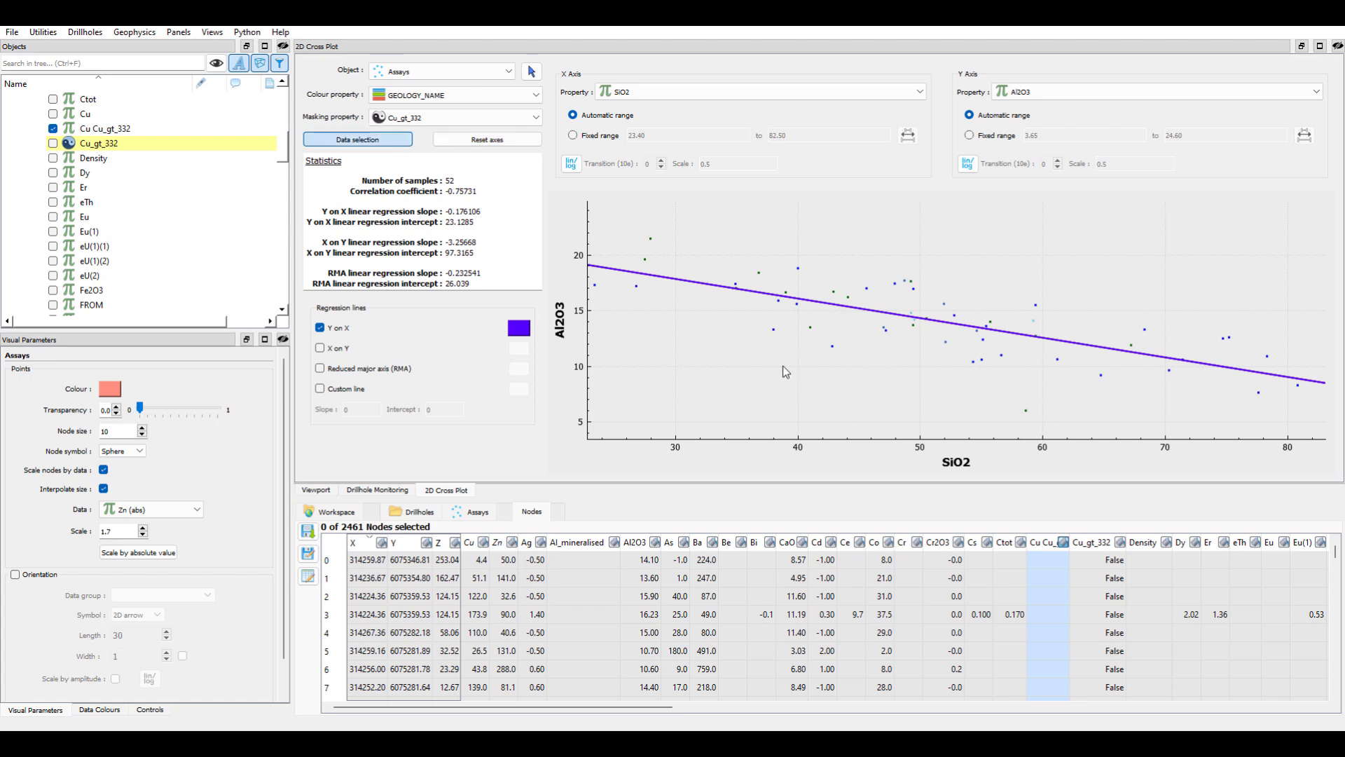
scroll(158, 210, up, 7)
Run a property script on Assays, masked to Cu_gt_332, to produce the Al property.
right_click(97, 188)
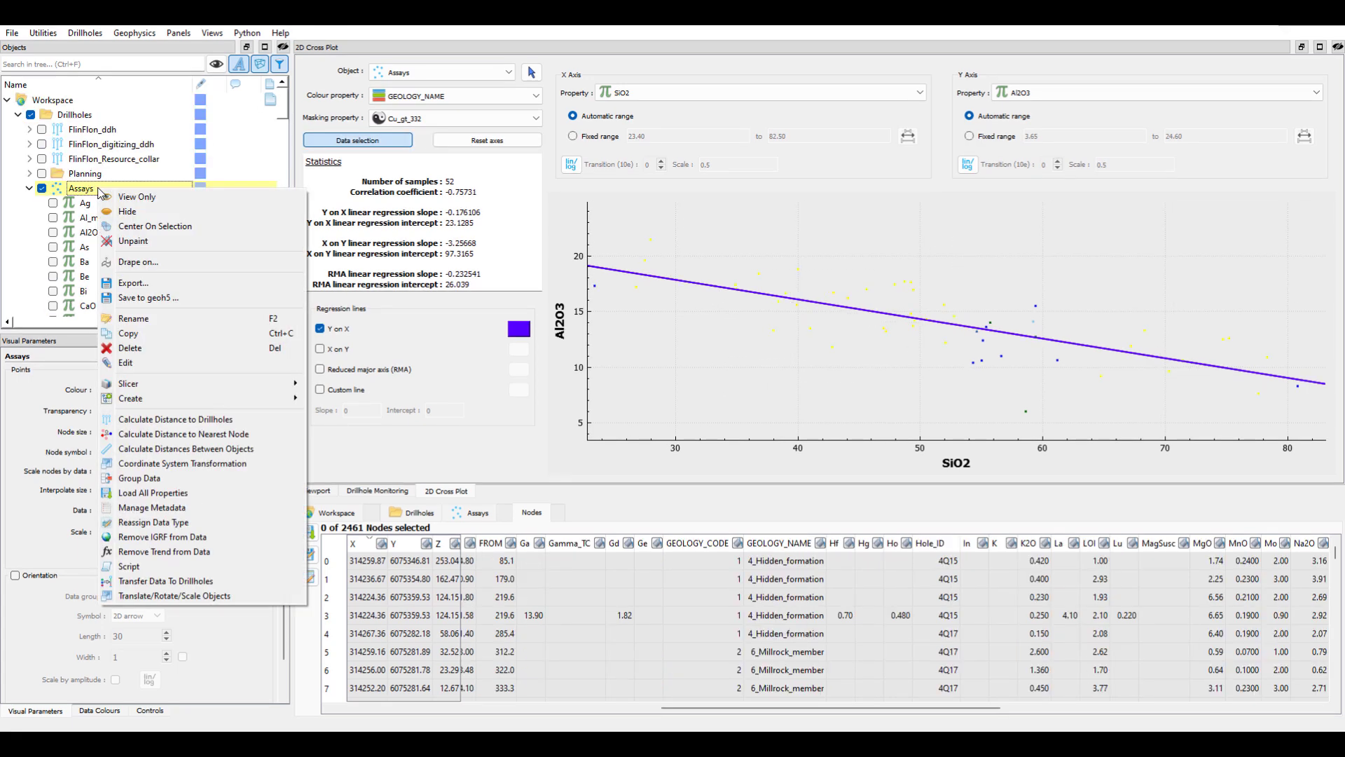
click(194, 569)
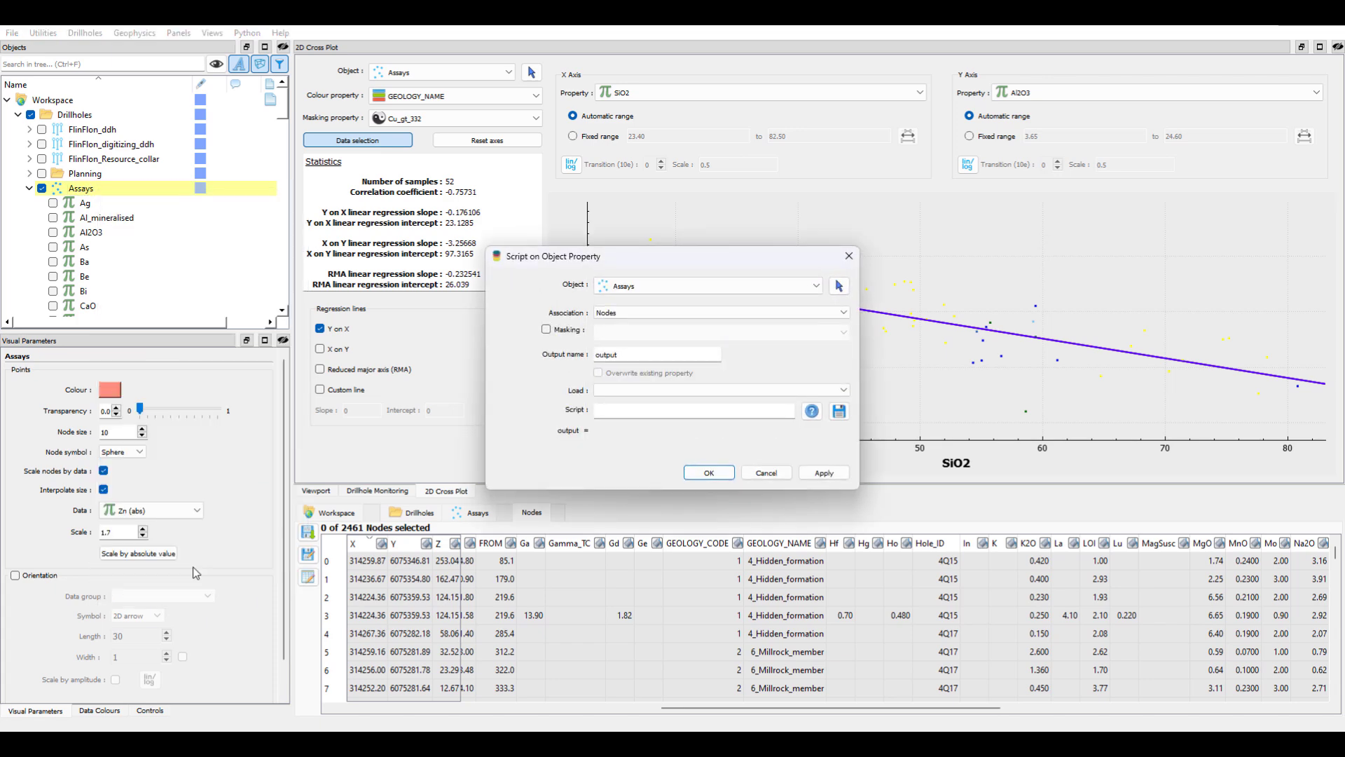
click(547, 330)
click(651, 332)
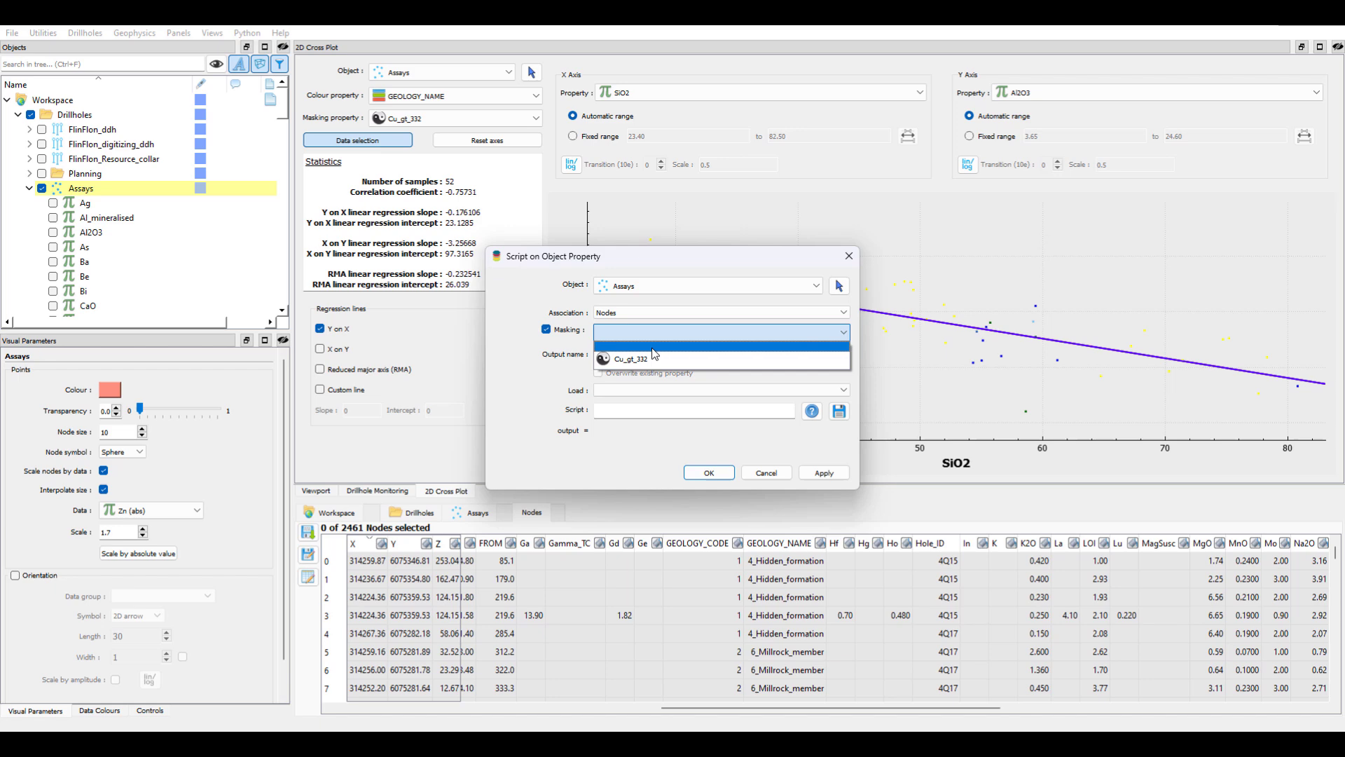
click(651, 360)
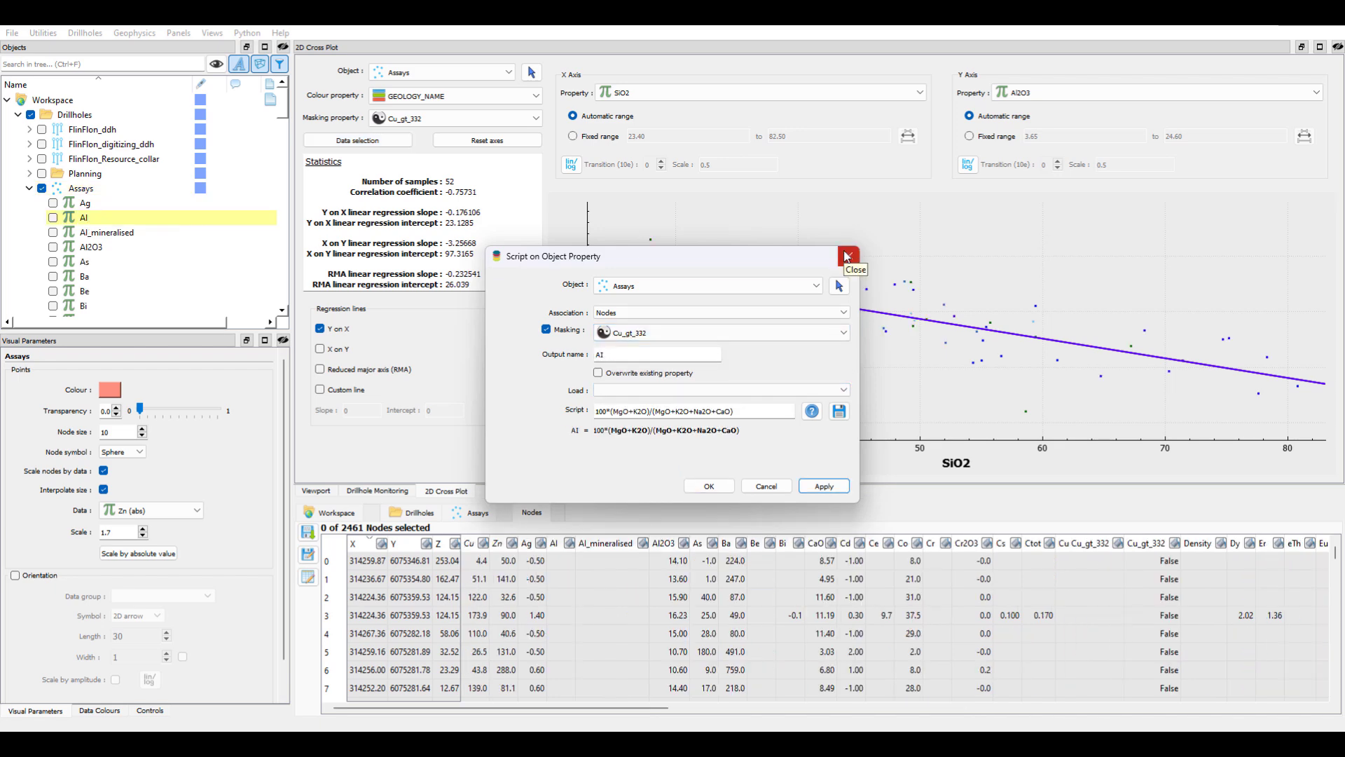
click(847, 257)
Back in the 3D viewport, show Al and its Data Colours histogram.
click(325, 490)
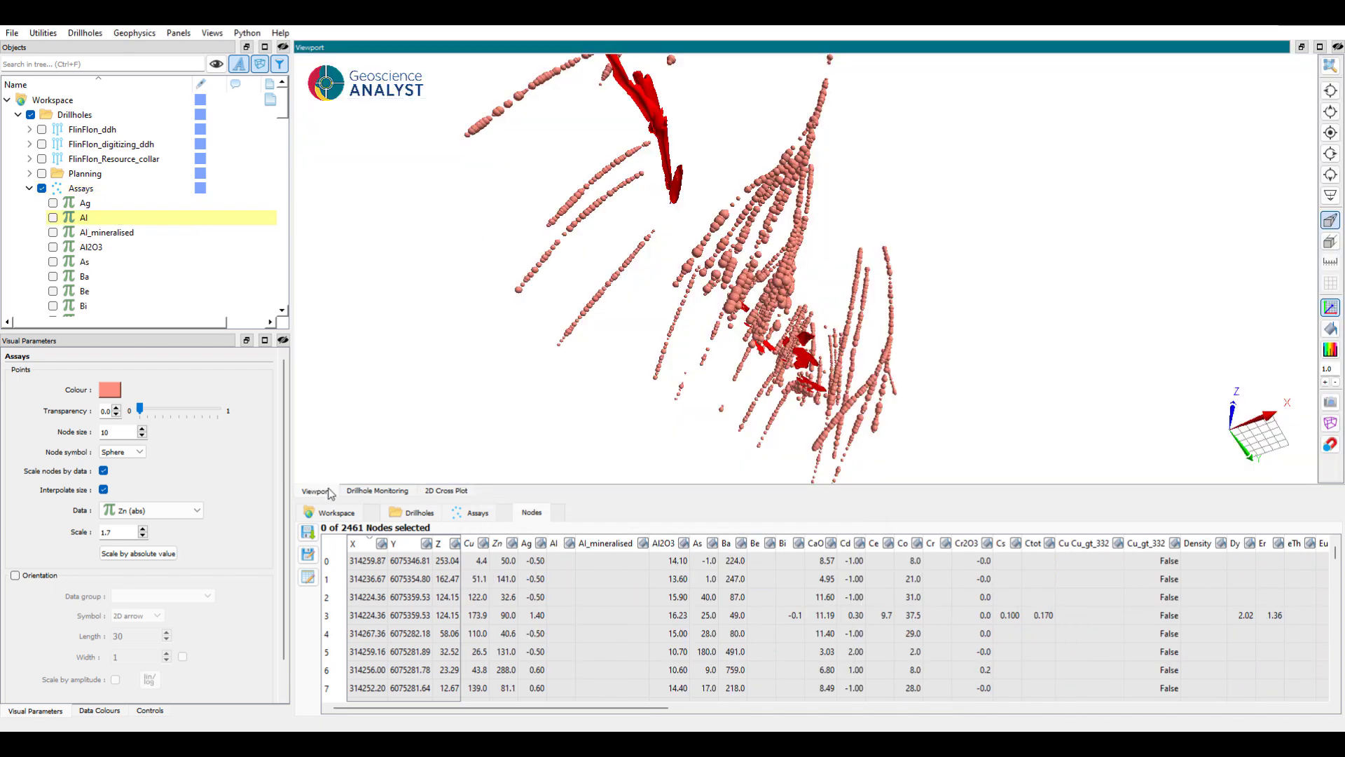
click(54, 218)
click(84, 220)
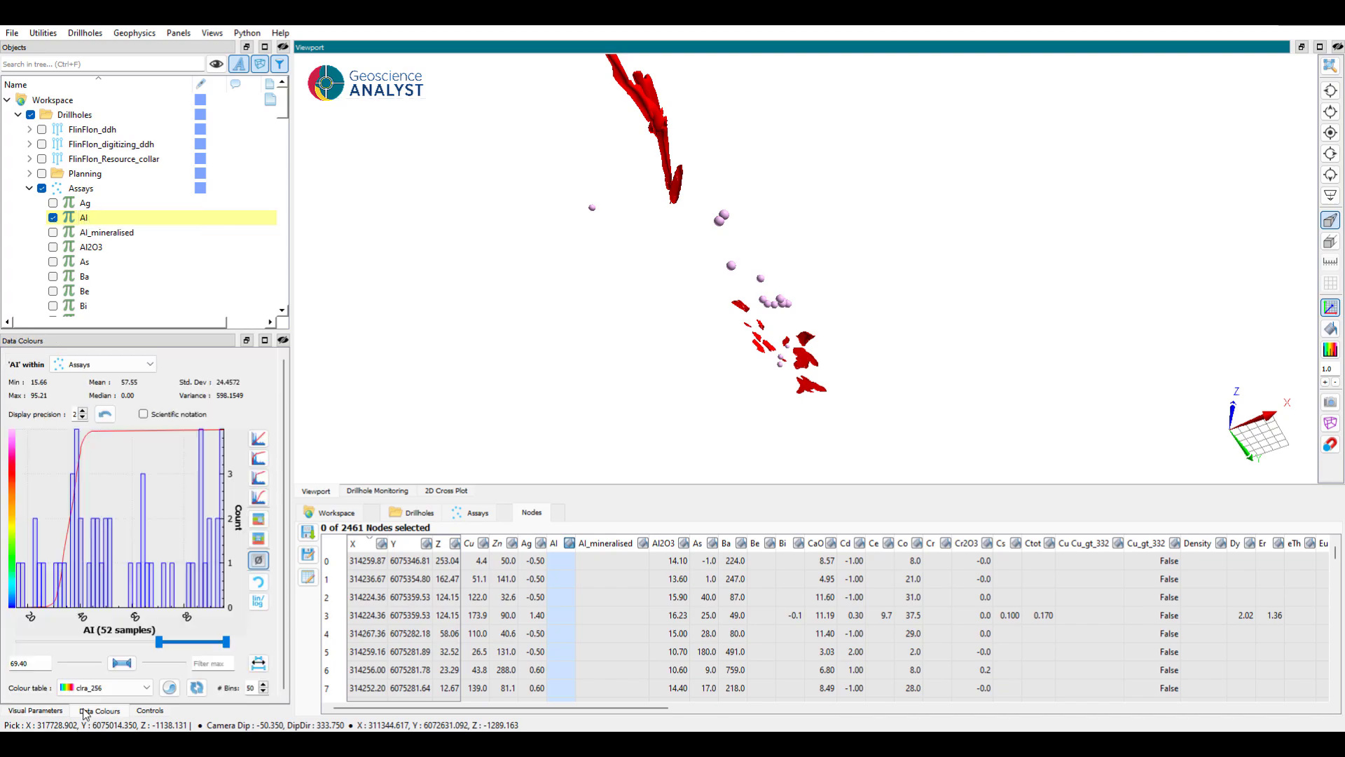